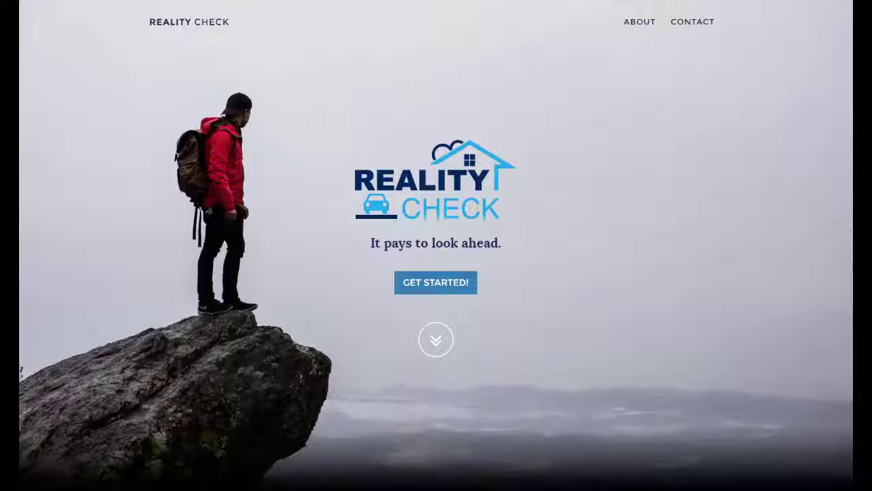
# Step: Start a new North Carolina budget and continue past the location page to the Housing step
pyautogui.click(436, 288)
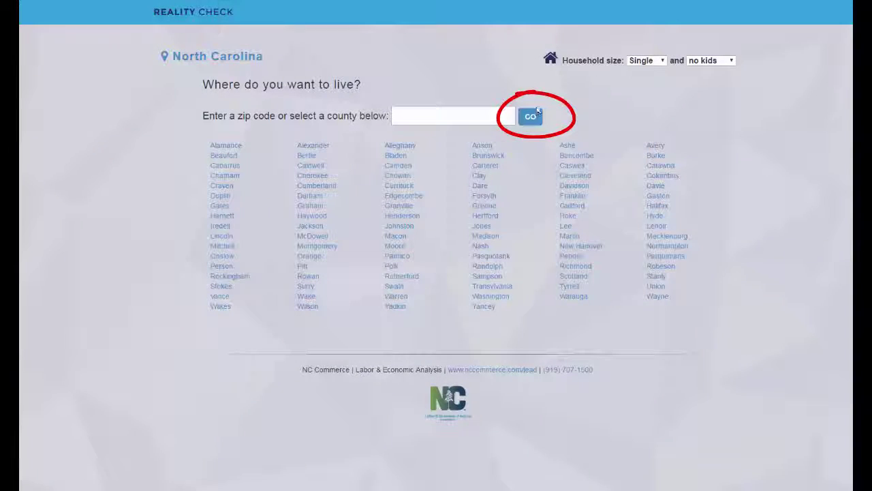
pyautogui.click(495, 145)
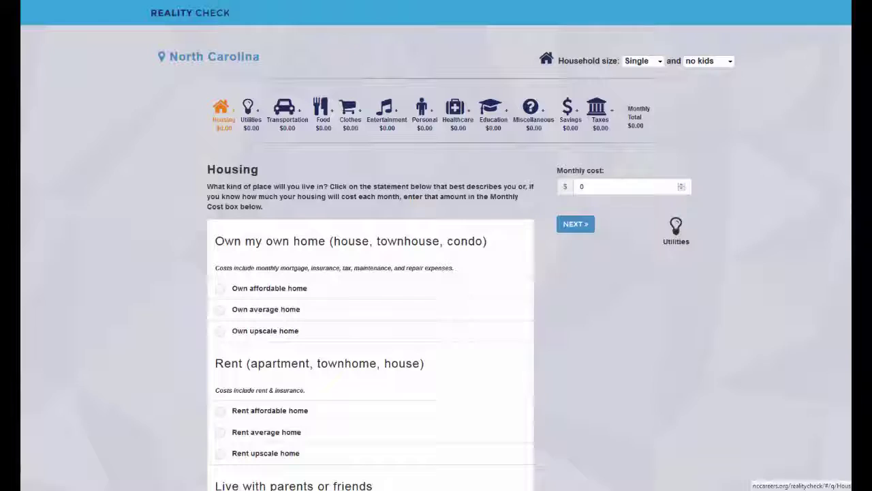
# Step: Budget housing as 'Rent affordable home' with the monthly cost left at $480
pyautogui.click(221, 411)
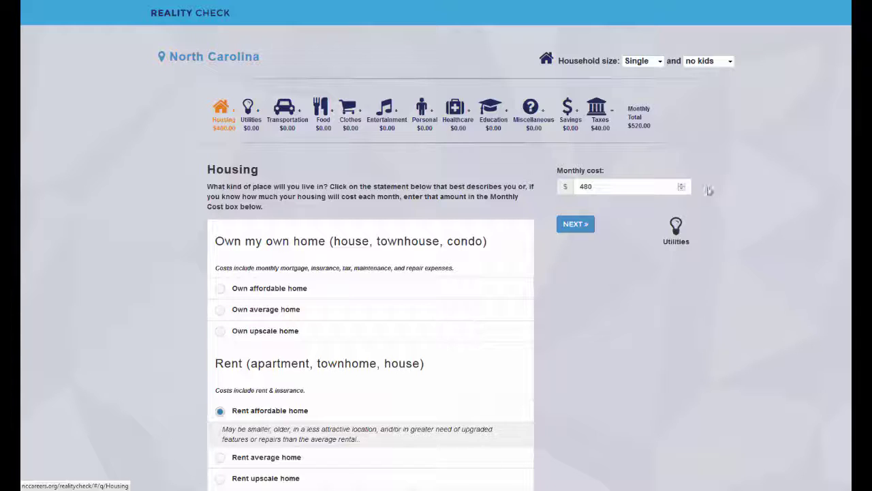
pyautogui.click(681, 184)
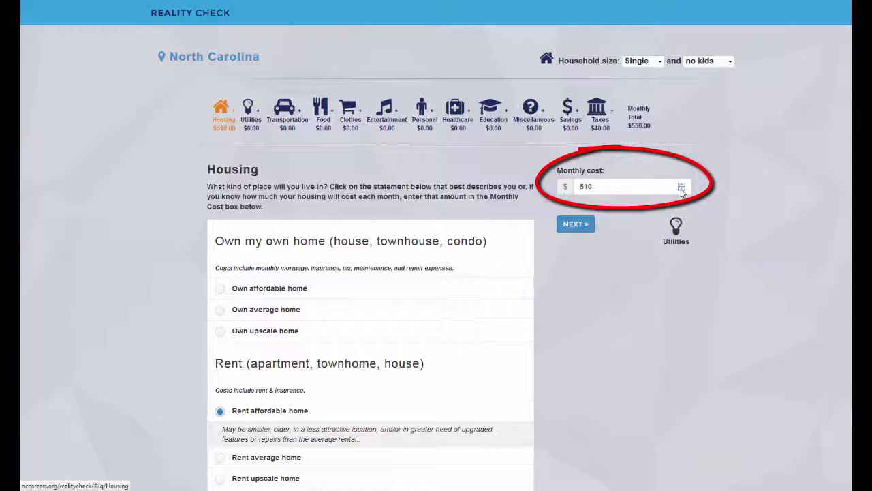
pyautogui.click(681, 191)
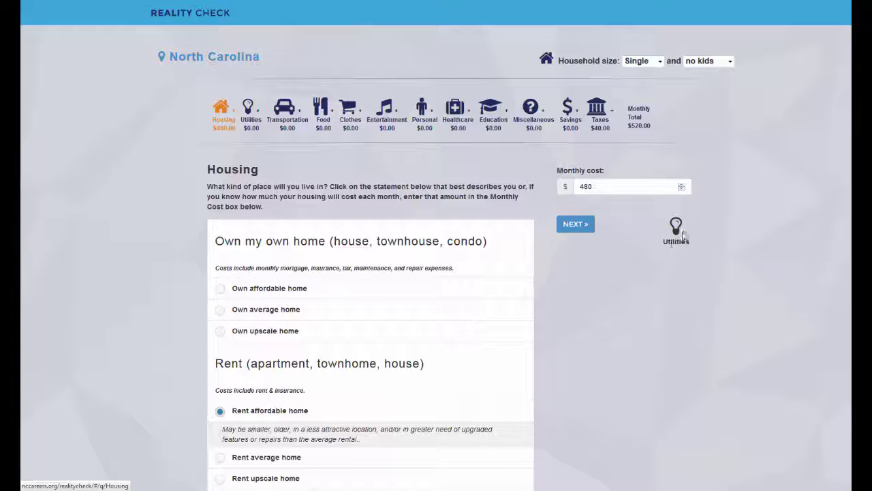
# Step: Budget utilities as water & electricity, cell phone, internet and one other service, totaling $580
pyautogui.click(576, 225)
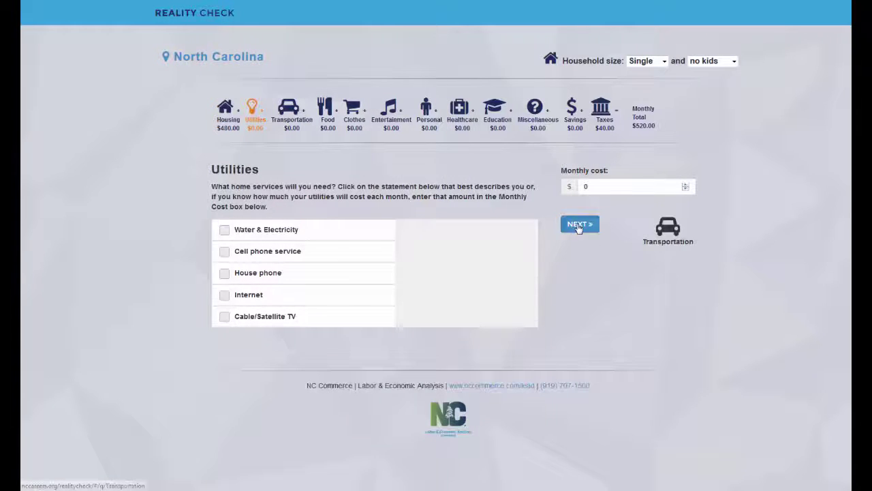
pyautogui.click(224, 232)
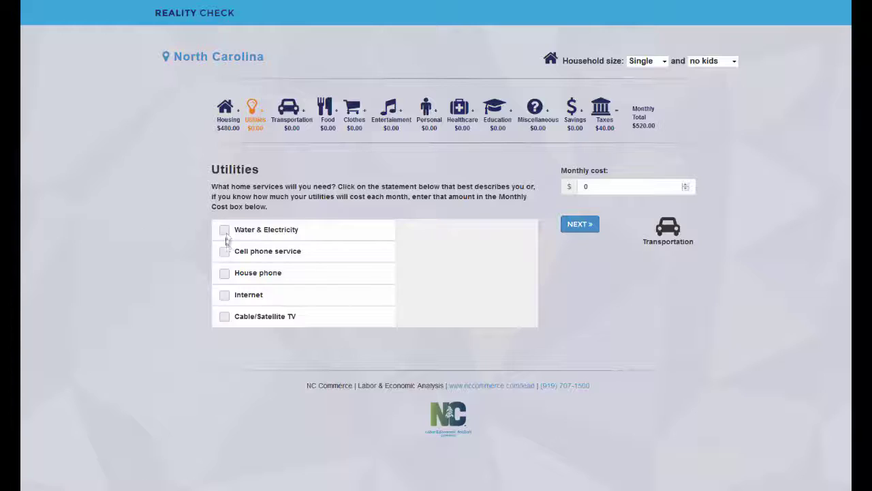
pyautogui.click(224, 266)
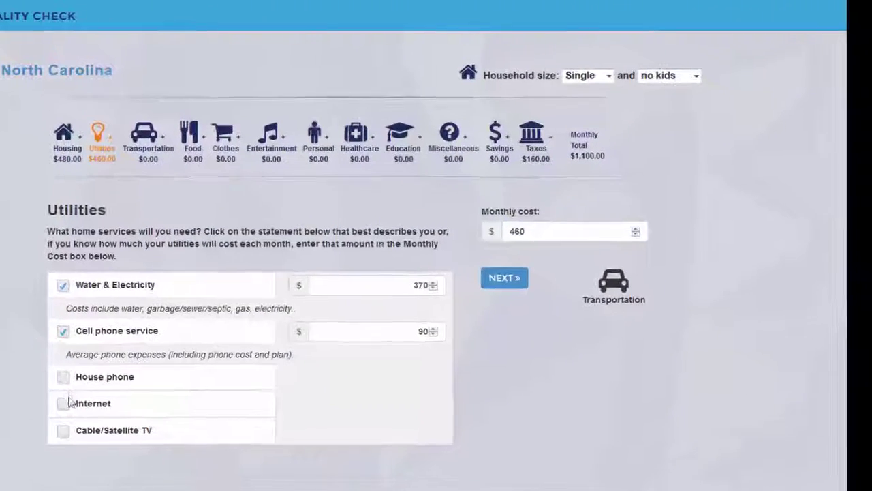
pyautogui.click(62, 403)
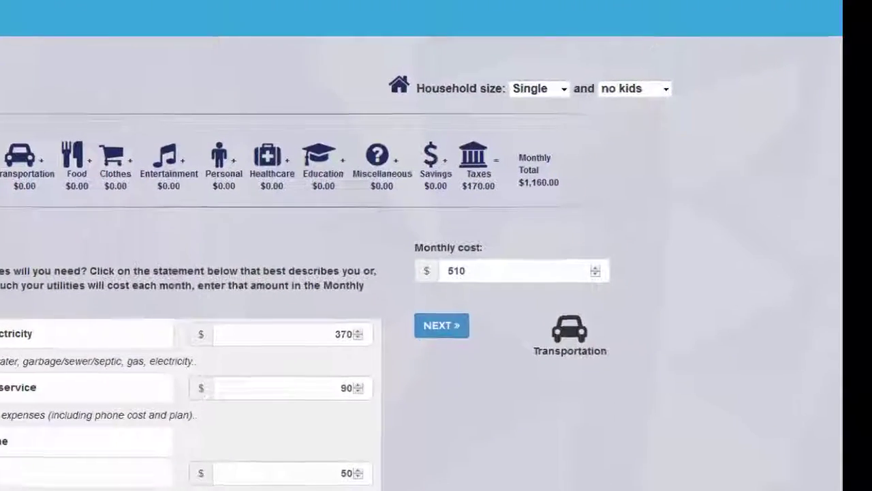
pyautogui.click(63, 449)
pyautogui.click(385, 375)
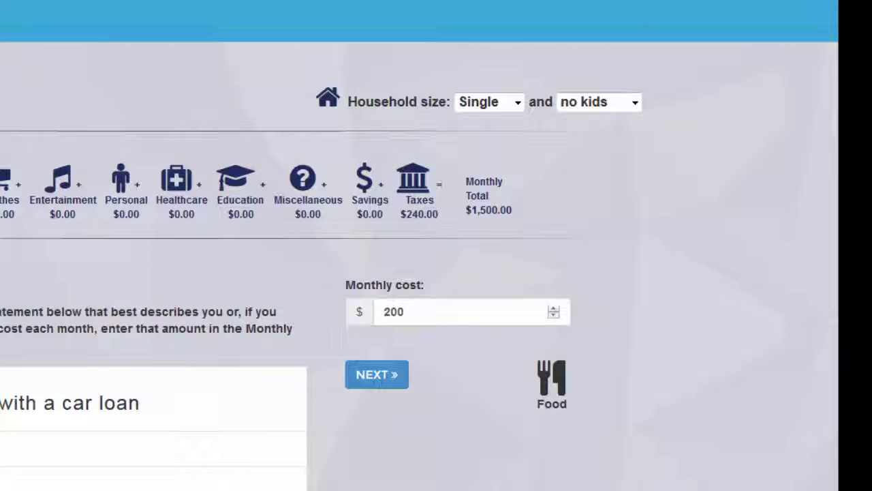
# Step: Budget food as 'I eat like the average person' at $240 and continue to Clothes
pyautogui.click(369, 383)
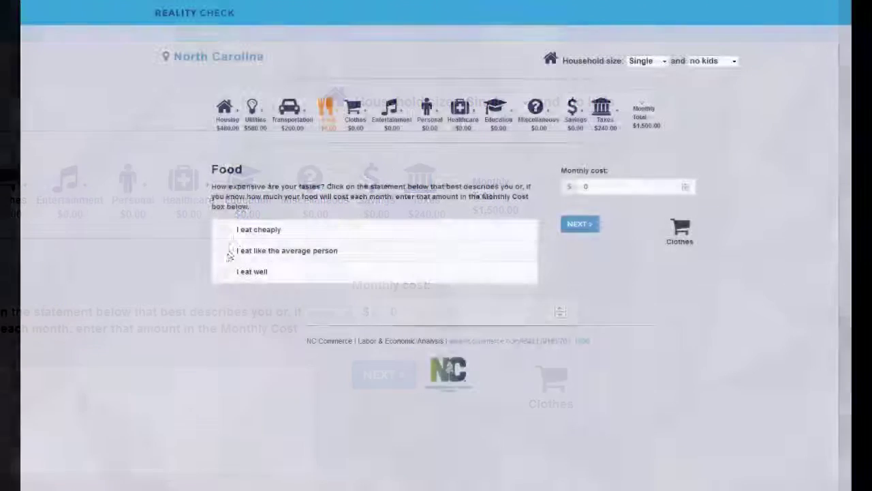
pyautogui.click(228, 252)
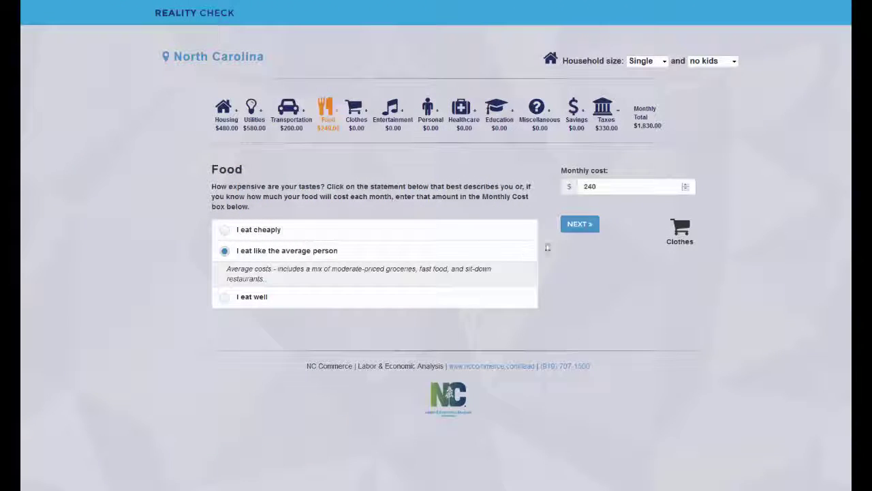
pyautogui.click(580, 225)
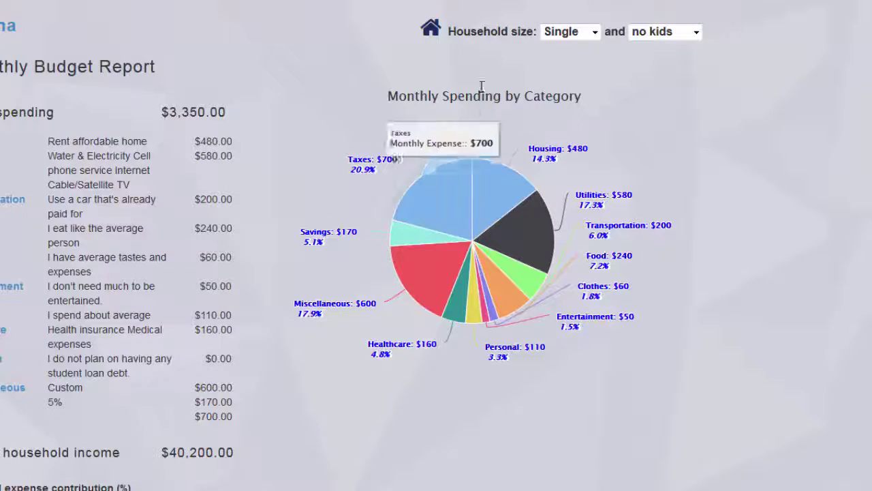
# Step: Set the household size to Married with two kids, raising monthly spending to $4,560
pyautogui.click(594, 33)
pyautogui.click(596, 63)
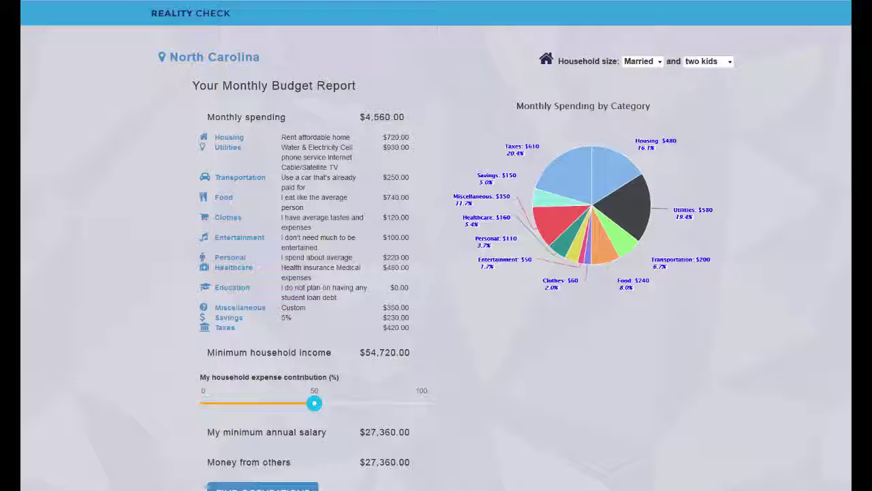
# Step: Scroll the report down to the 50% contribution slider and Find Occupations section
pyautogui.scroll(-1, 436, 272)
pyautogui.scroll(-3, 437, 272)
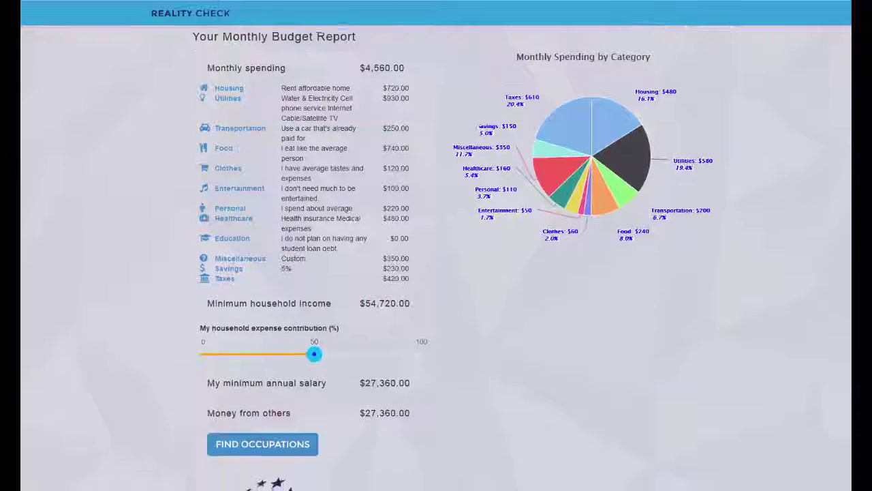
pyautogui.scroll(-2, 436, 273)
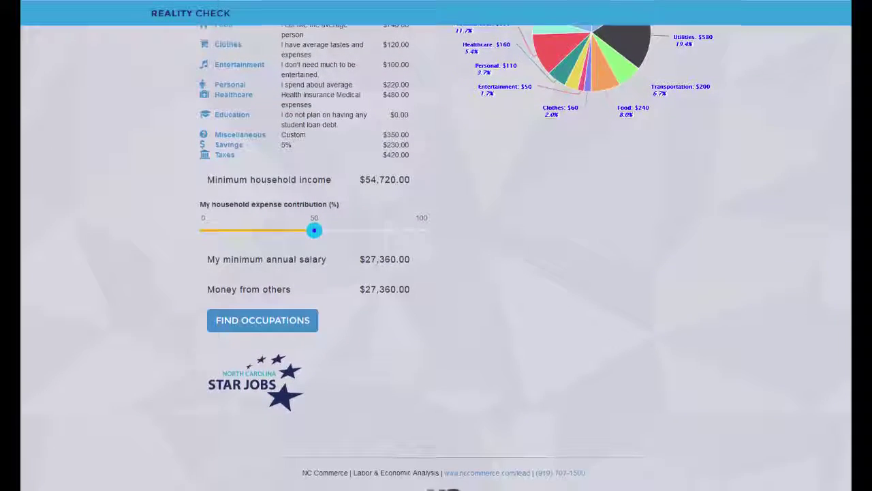
pyautogui.scroll(-2, 436, 273)
pyautogui.scroll(-1, 436, 273)
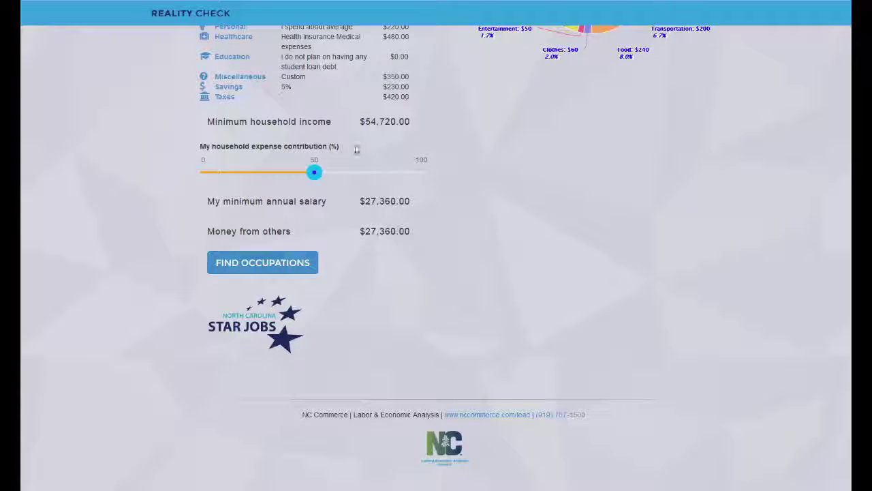
# Step: Raise the household expense contribution slider to 75%, making the minimum salary $41,040
pyautogui.click(322, 175)
pyautogui.press('Right')
pyautogui.press('Right')
pyautogui.press('Right')
pyautogui.press('Right')
pyautogui.press('Right')
pyautogui.press('Right')
pyautogui.press('Right')
pyautogui.press('Right')
pyautogui.press('Right')
pyautogui.press('Right')
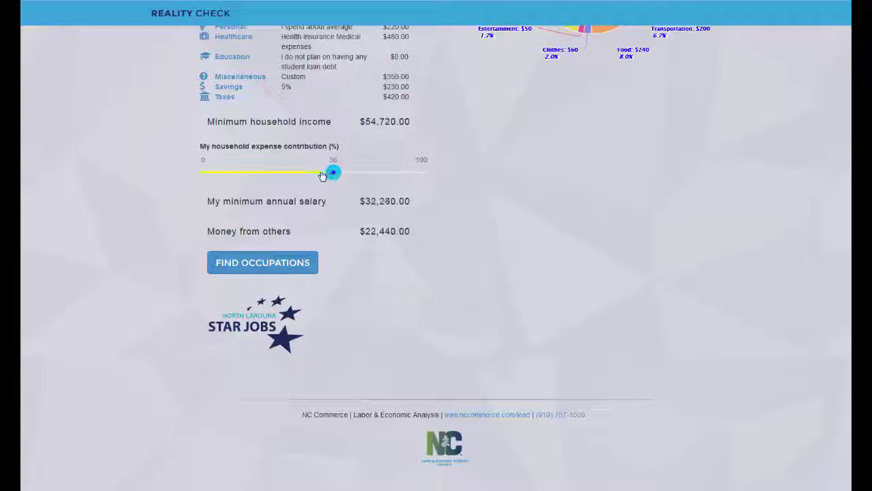
pyautogui.press('Right')
pyautogui.press('Right')
pyautogui.press('Right')
pyautogui.press('Right')
pyautogui.press('Right')
pyautogui.press('Right')
pyautogui.press('Right')
pyautogui.press('Right')
pyautogui.press('Right')
pyautogui.press('Right')
pyautogui.press('Right')
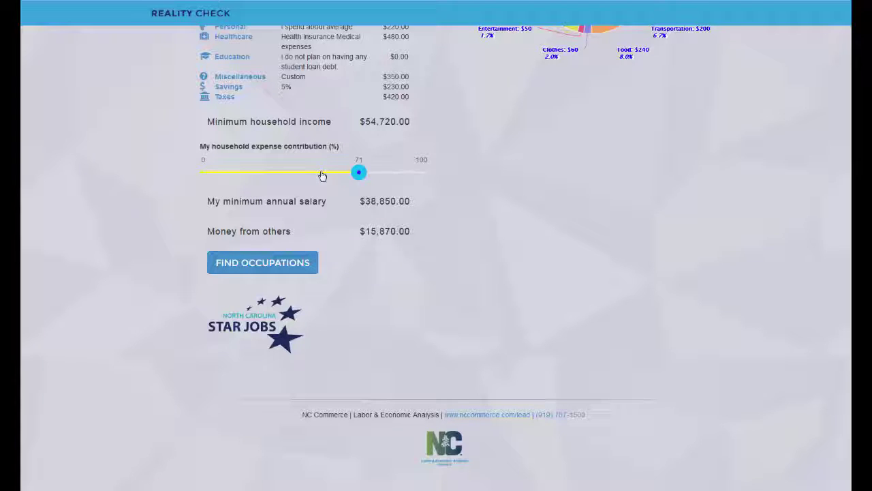
pyautogui.press('Right')
pyautogui.press('Right')
pyautogui.press('Right')
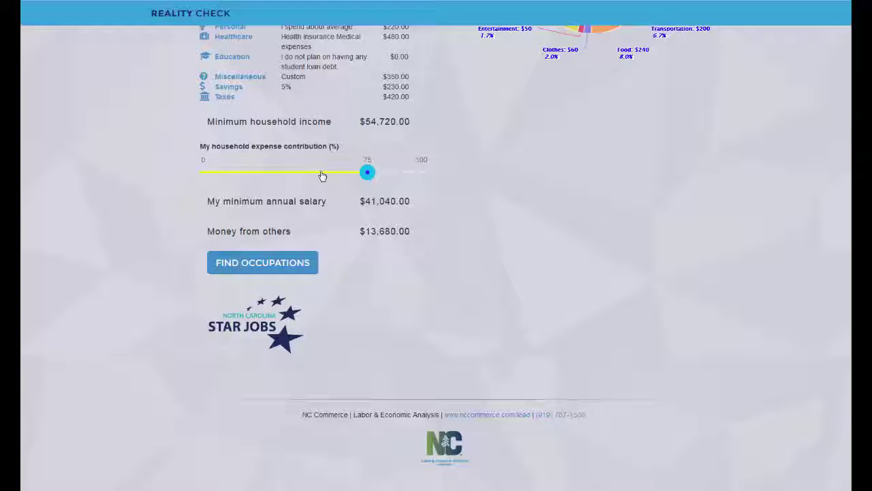